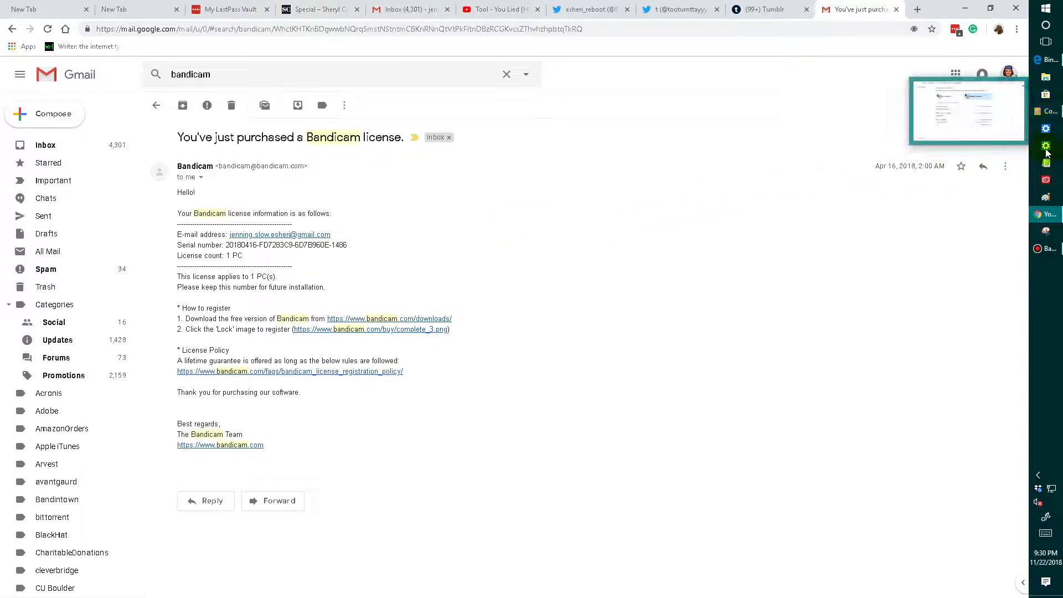
- With the Bandicam license purchase email open in Gmail, bring up a blank Paint window
click(1047, 197)
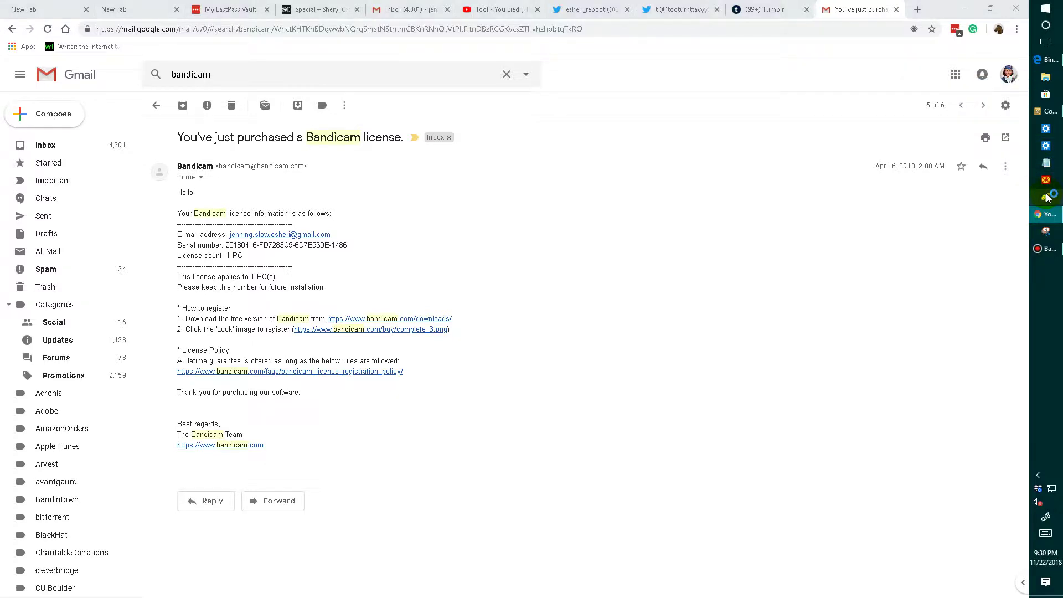
- Paste the license email screenshot and save it to the Desktop as a PNG named after the license holder
key(ctrl+v)
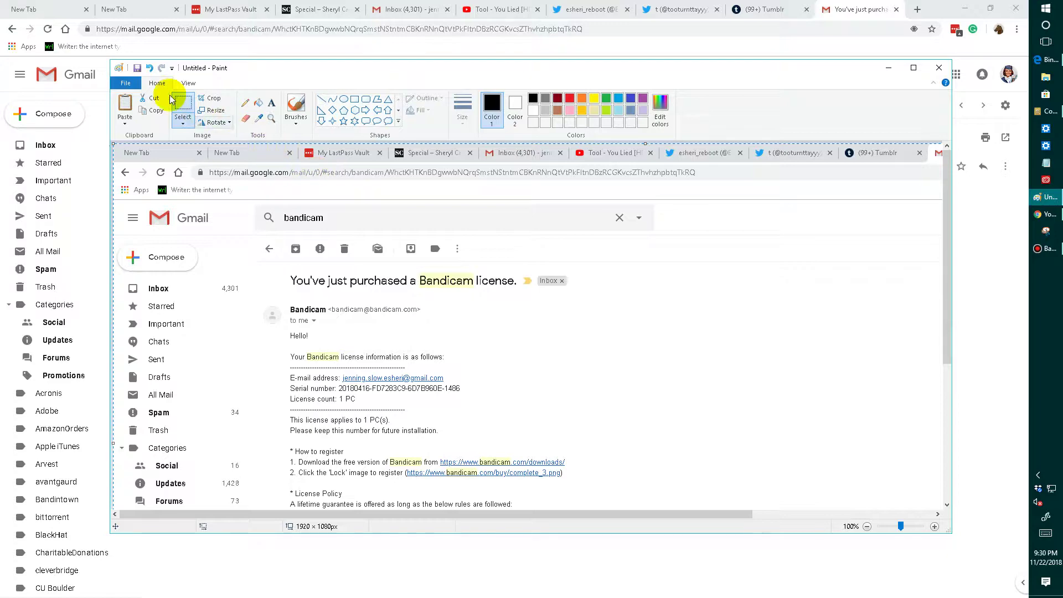
click(131, 86)
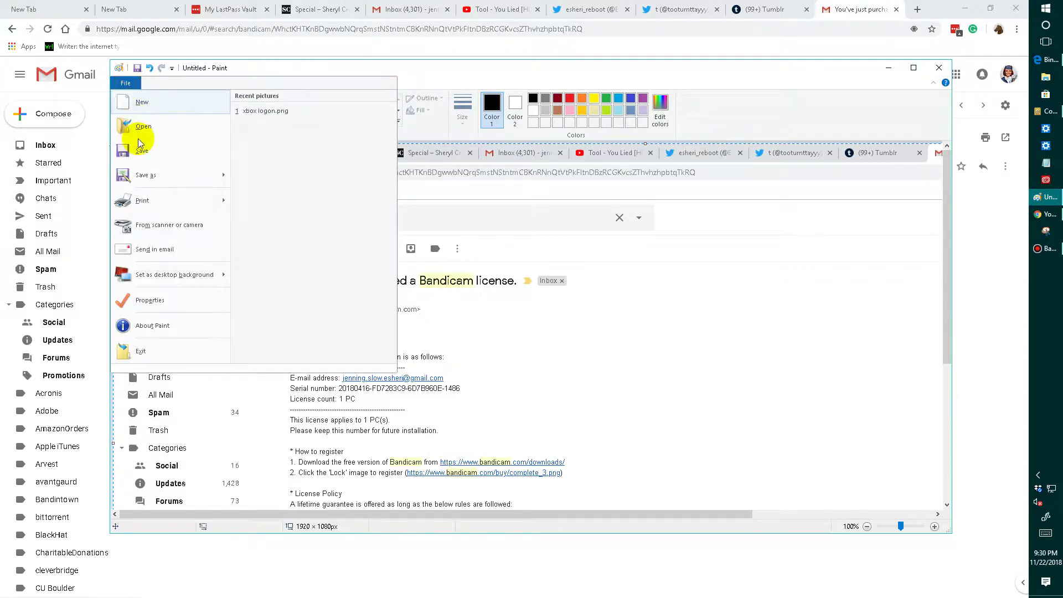
click(137, 170)
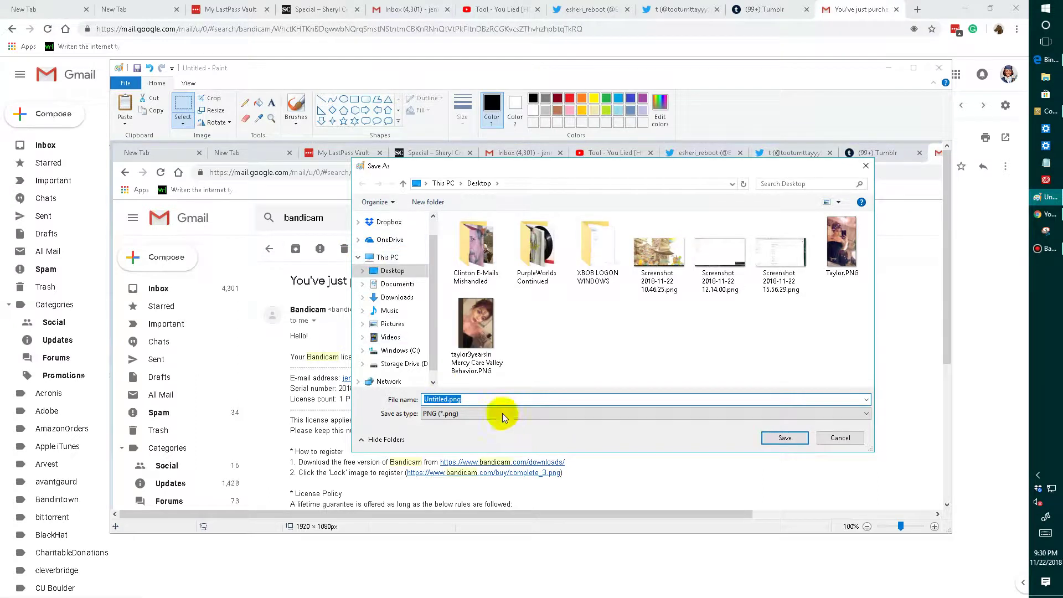
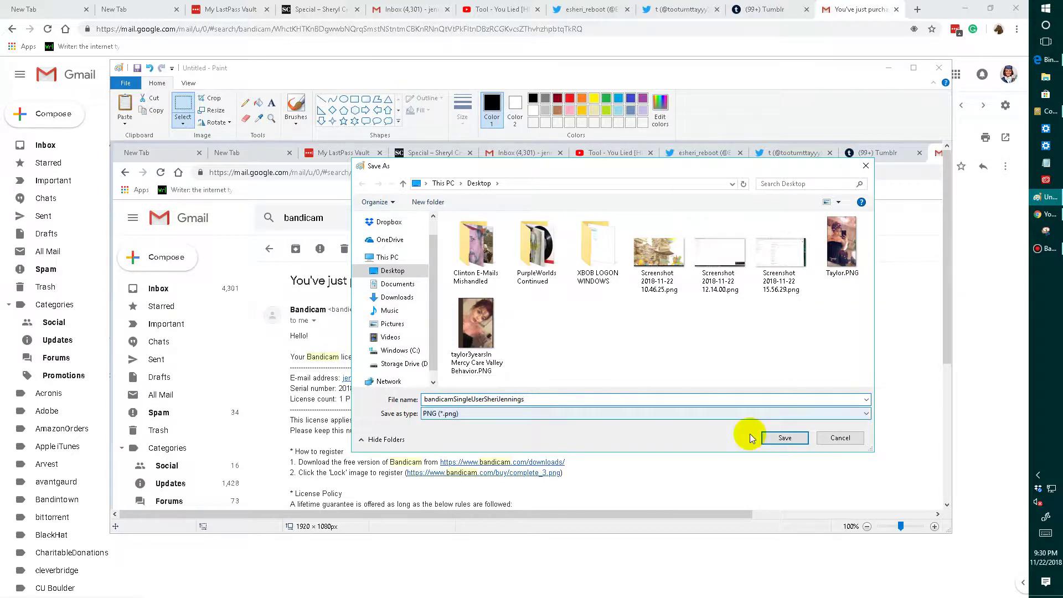
click(782, 438)
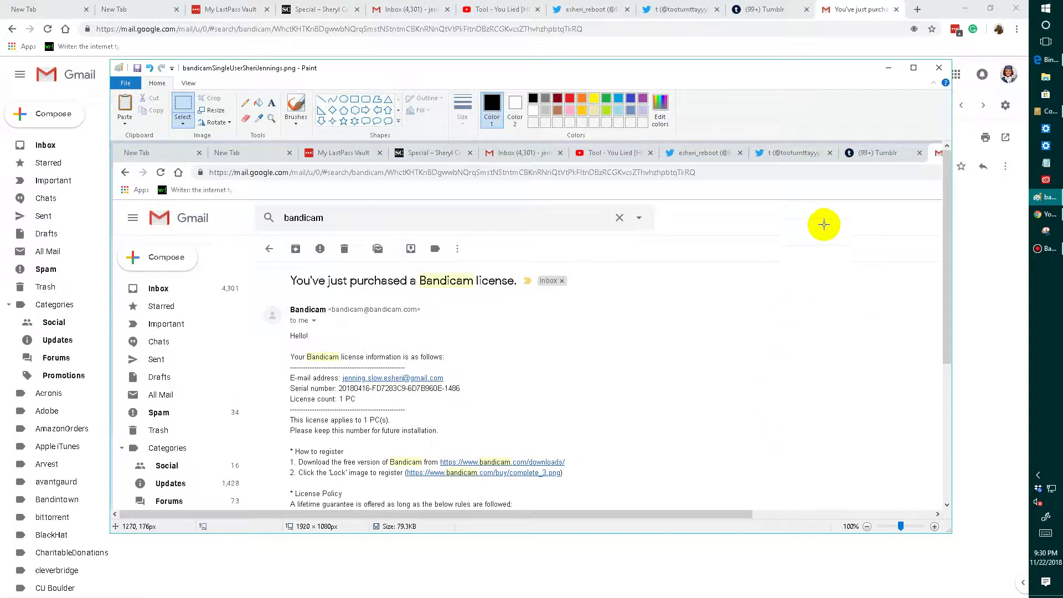
- Close Paint, return Gmail to the inbox, restore Chrome, switch to Tumblr and open Credential Manager
click(934, 74)
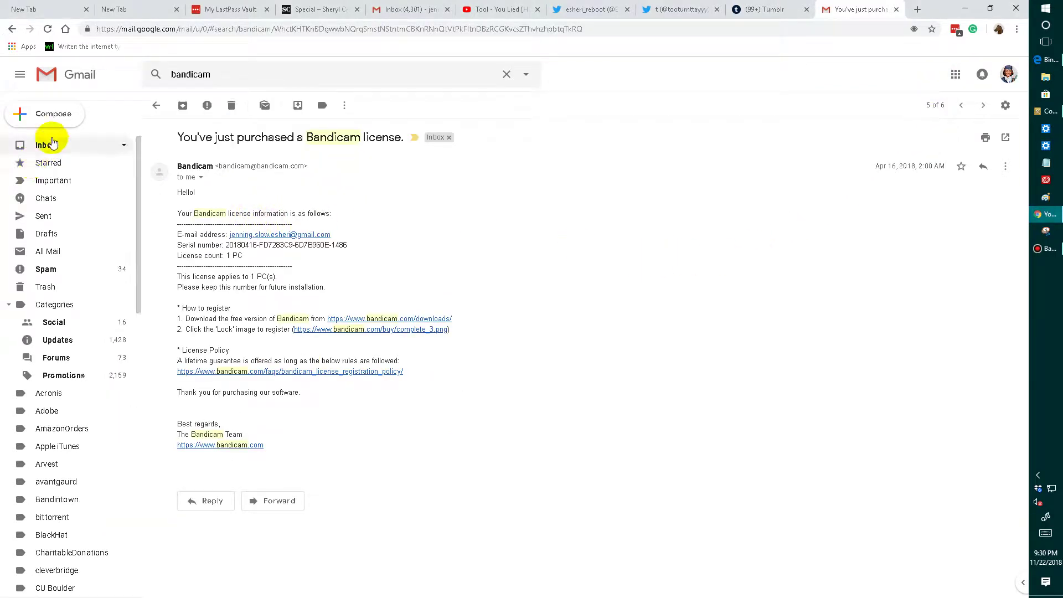
click(47, 147)
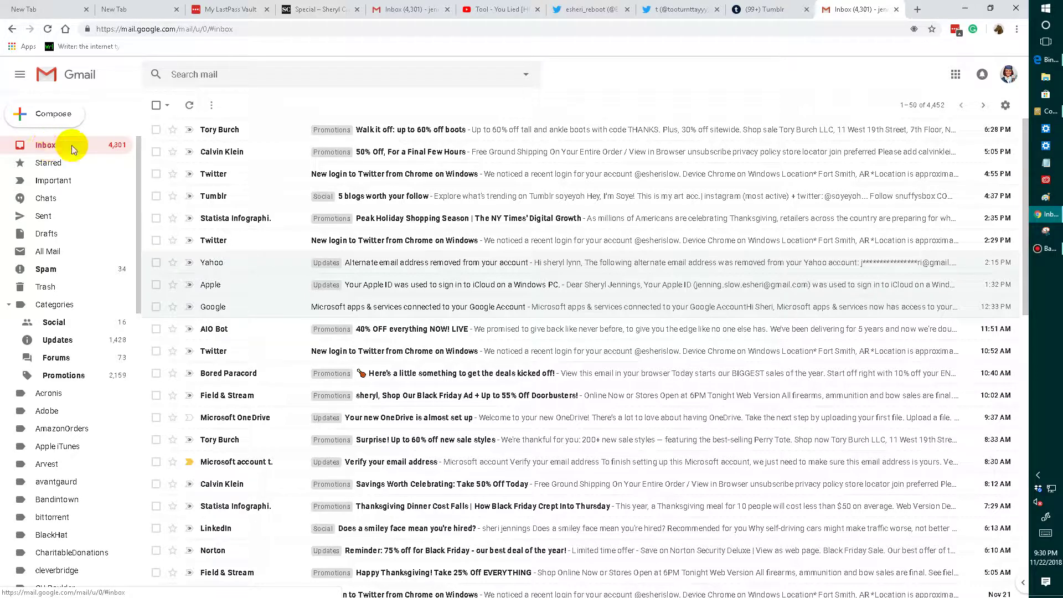
click(990, 9)
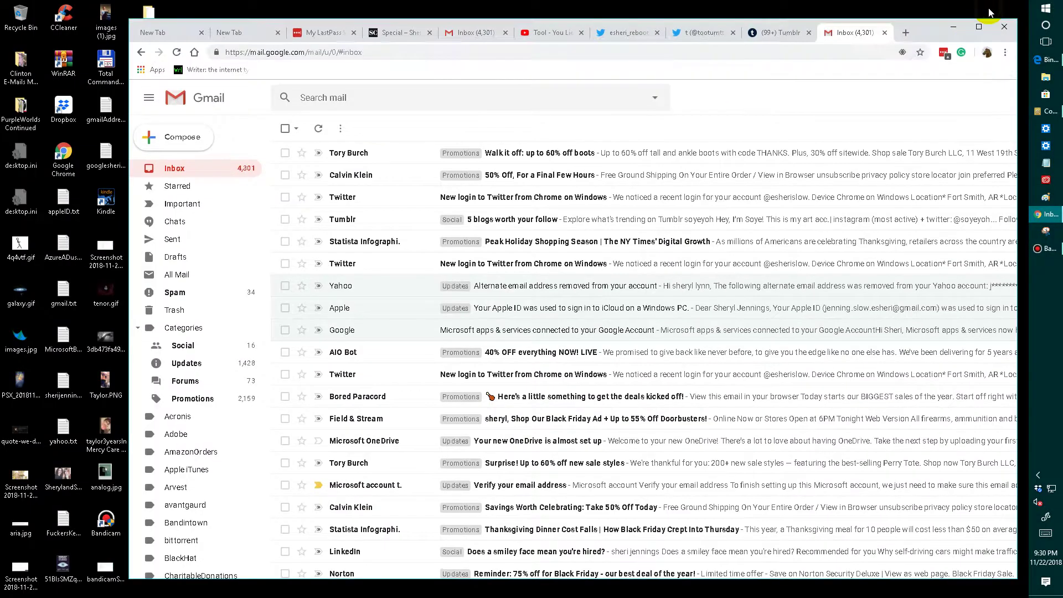
click(787, 33)
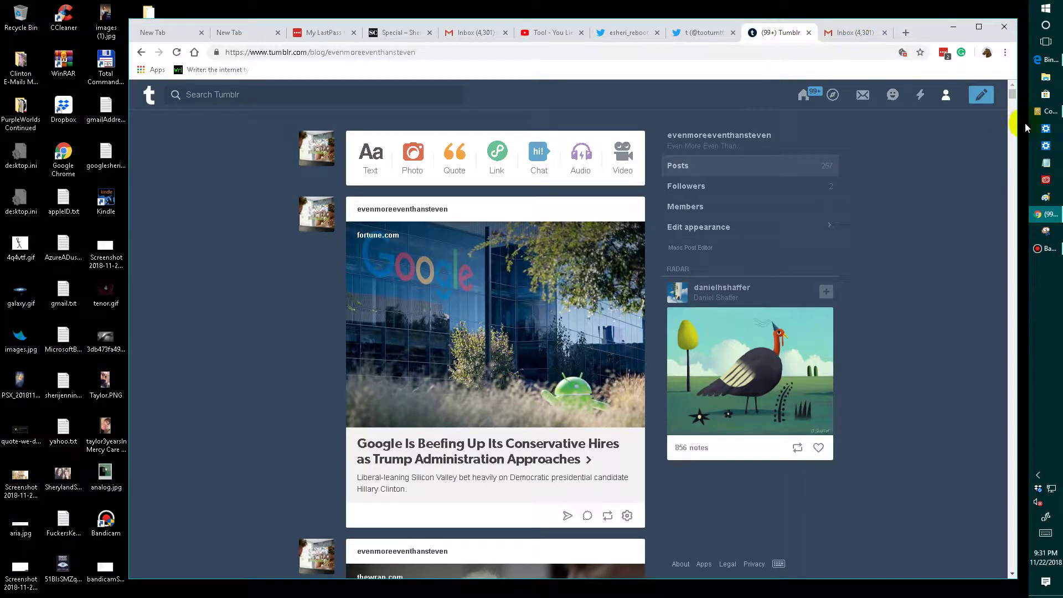
click(1047, 111)
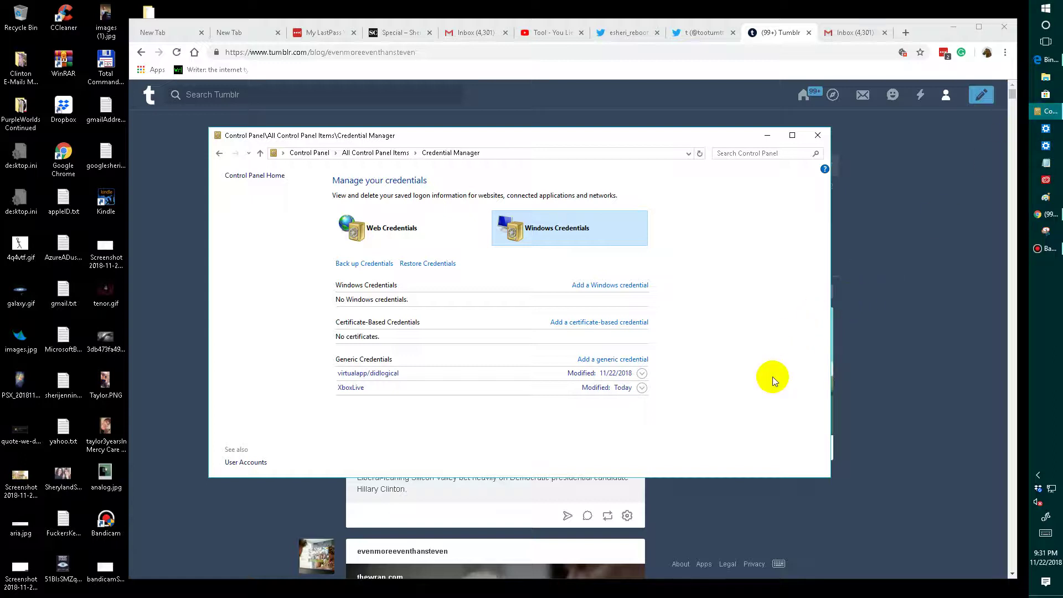
- Expand the XboxLive generic credential, maximize Credential Manager, and bring up Paint
click(643, 388)
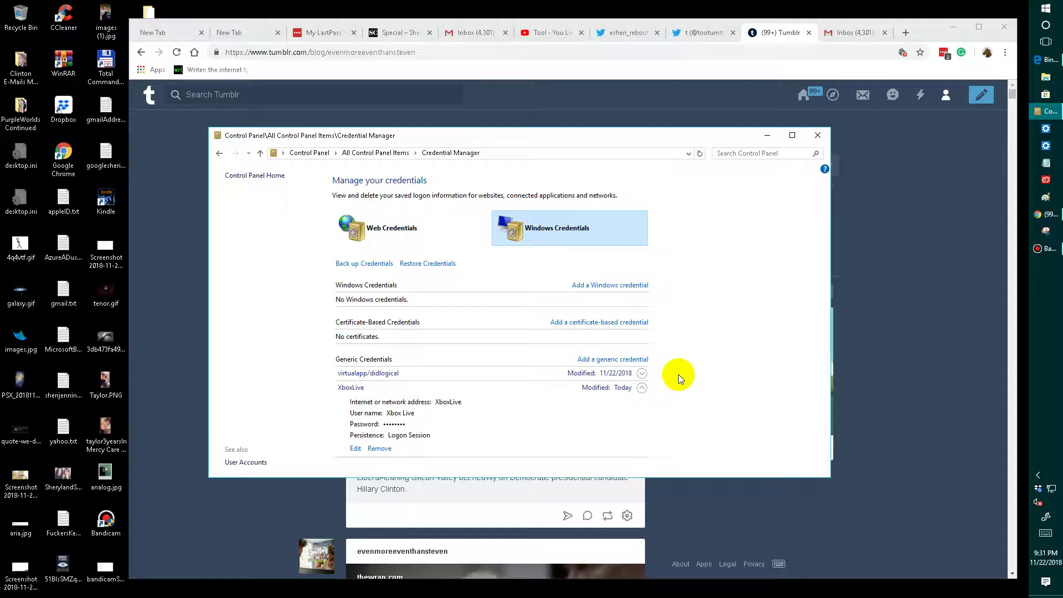
click(793, 135)
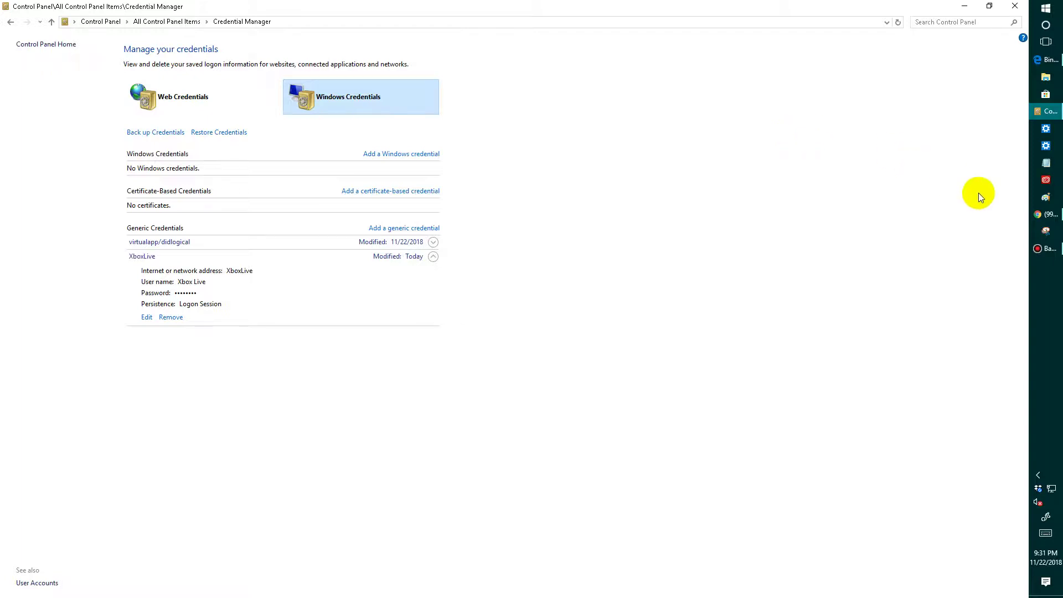
click(1046, 199)
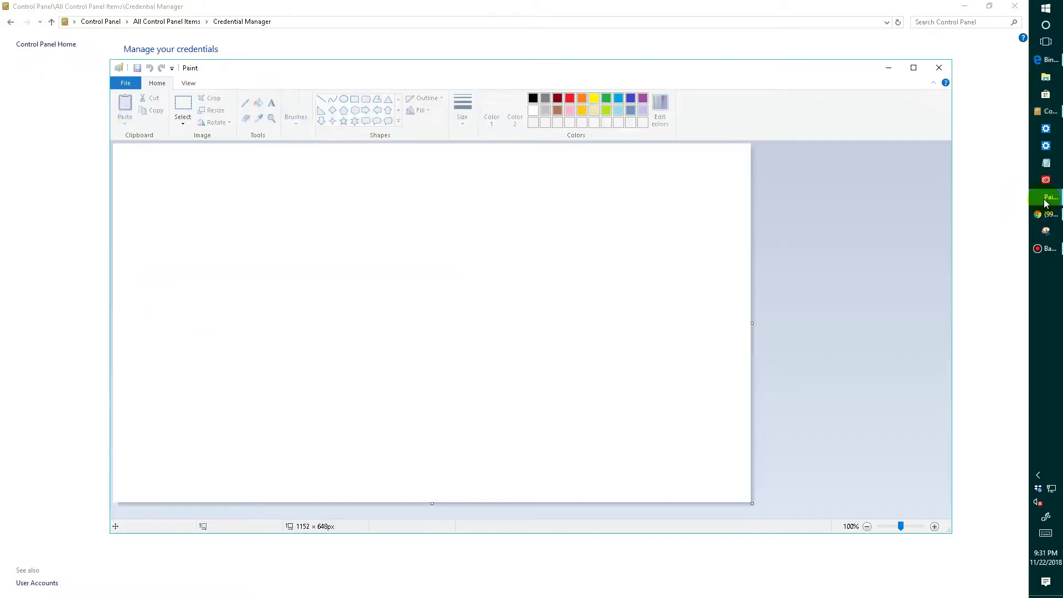
- Paste the XboxLive credential screenshot, save it to the Desktop as xboxLiveOpenLogon.png, and close Paint
key(ctrl+v)
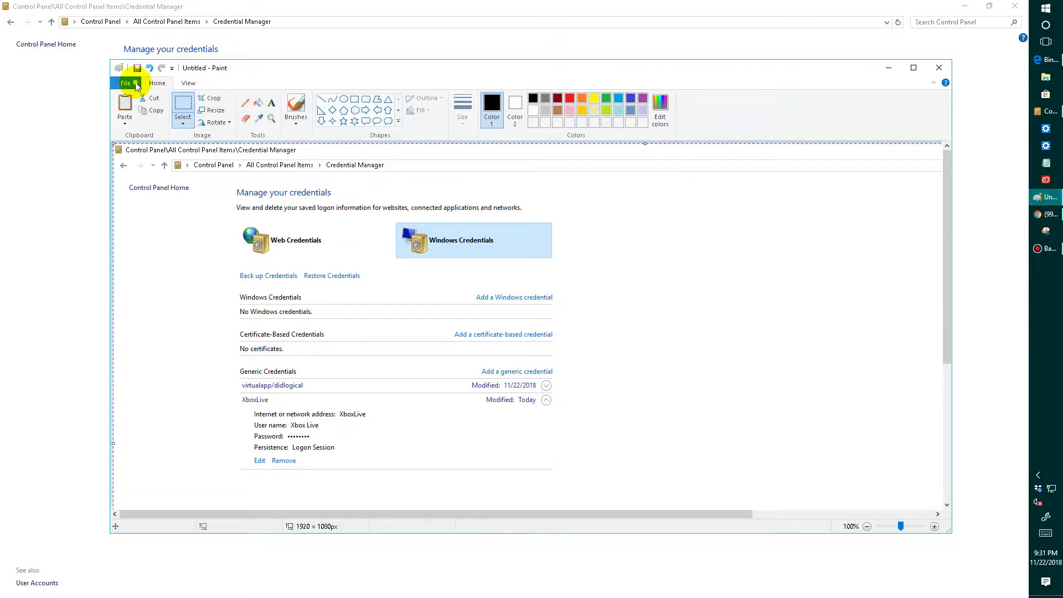
click(126, 83)
click(146, 174)
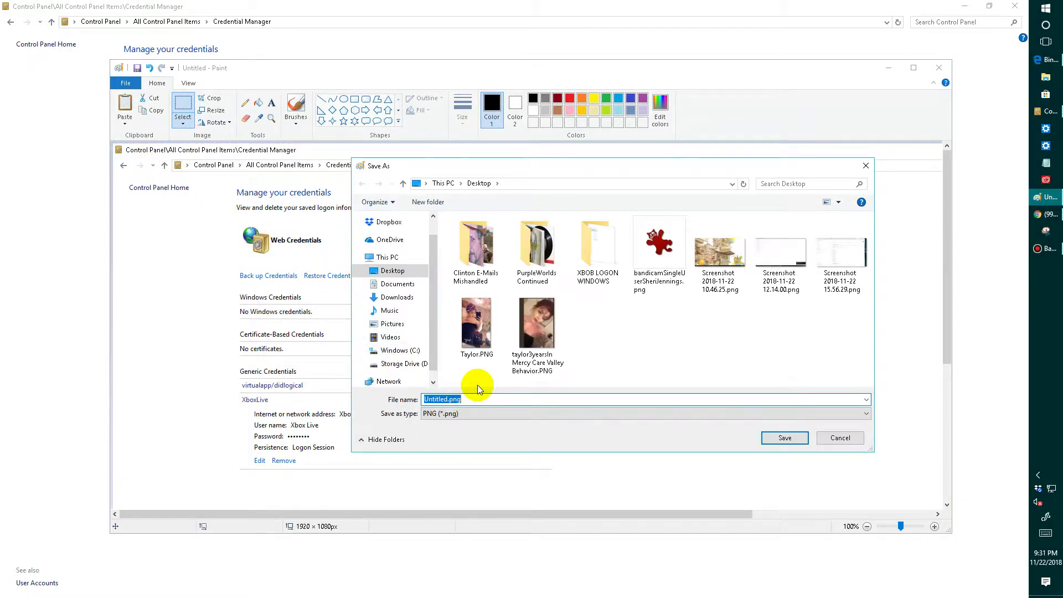
text(xbo)
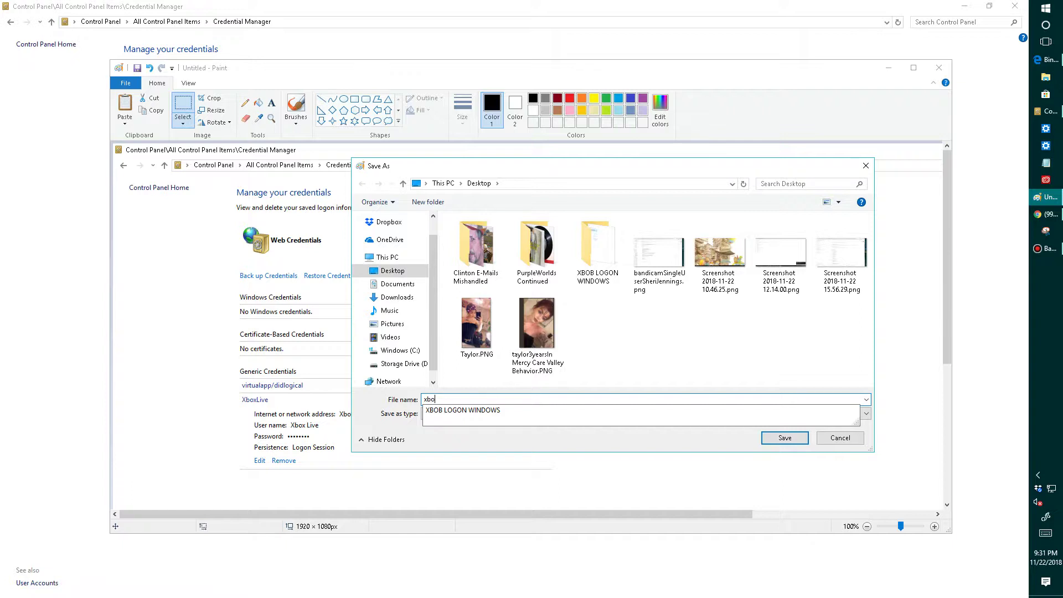
text(x)
text(L)
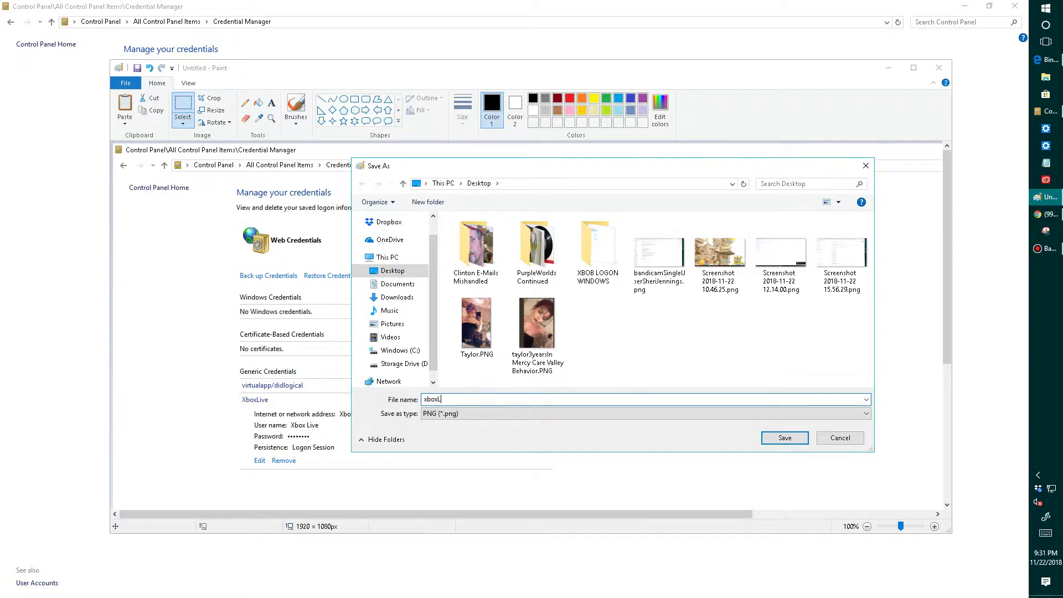
text(ive0pen)
text(Logon)
click(773, 436)
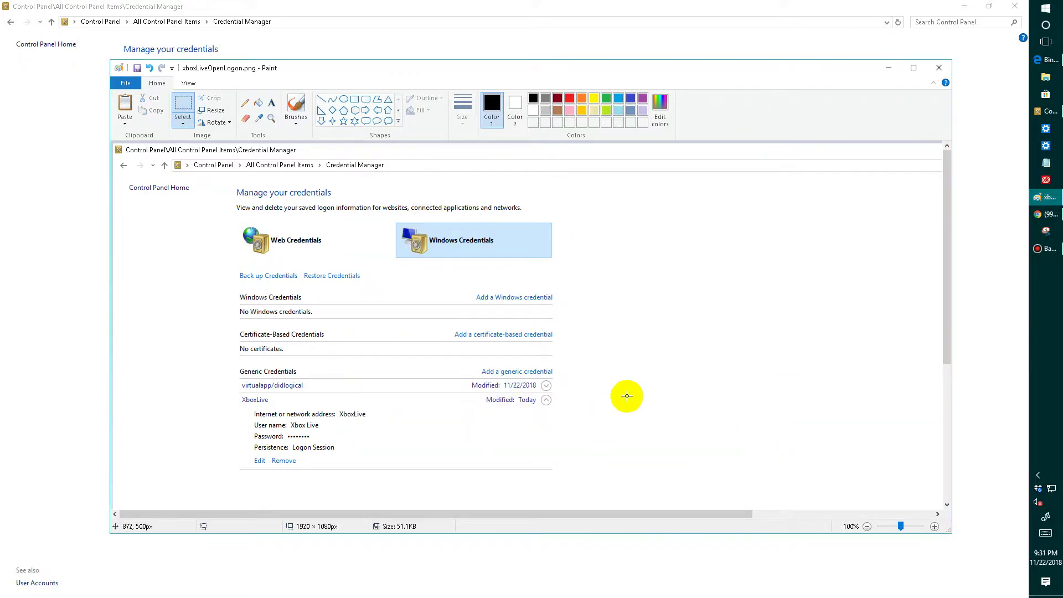
click(939, 68)
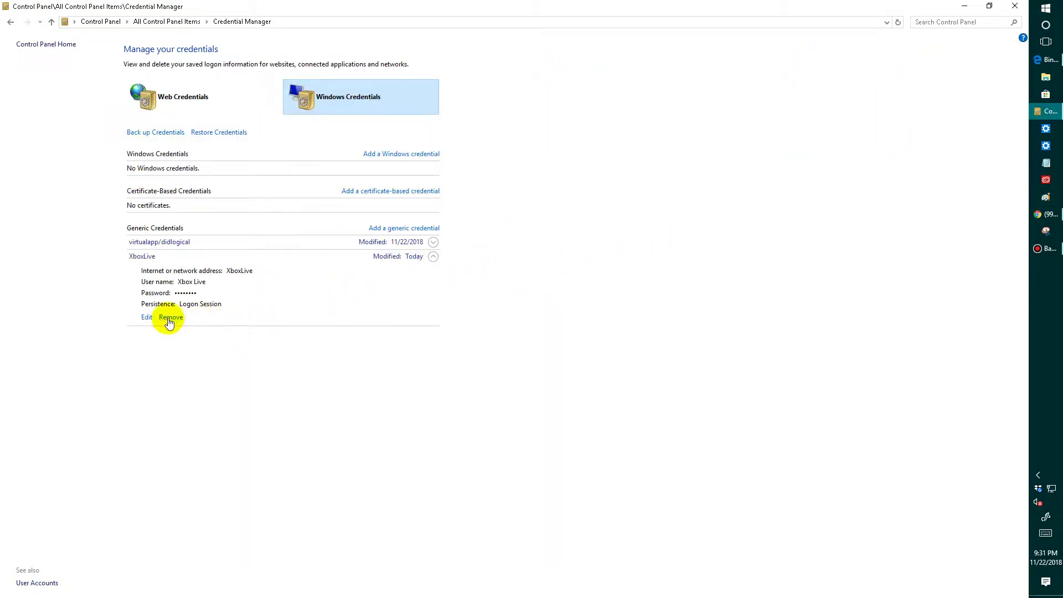
- Delete the XboxLive credential, expand virtualapp/didlogical's details, and bring up Paint
click(169, 317)
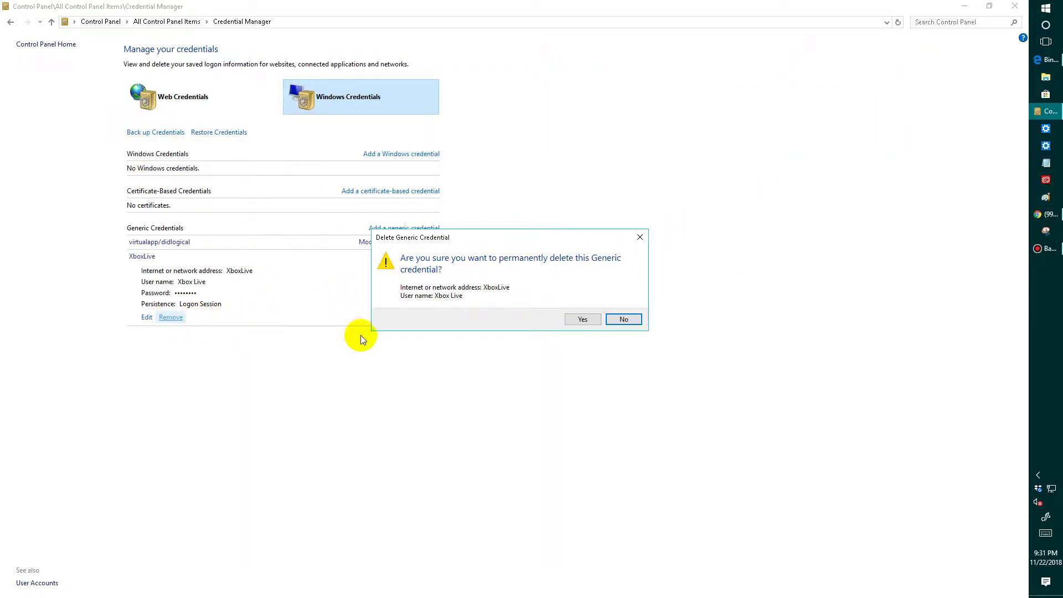
click(580, 320)
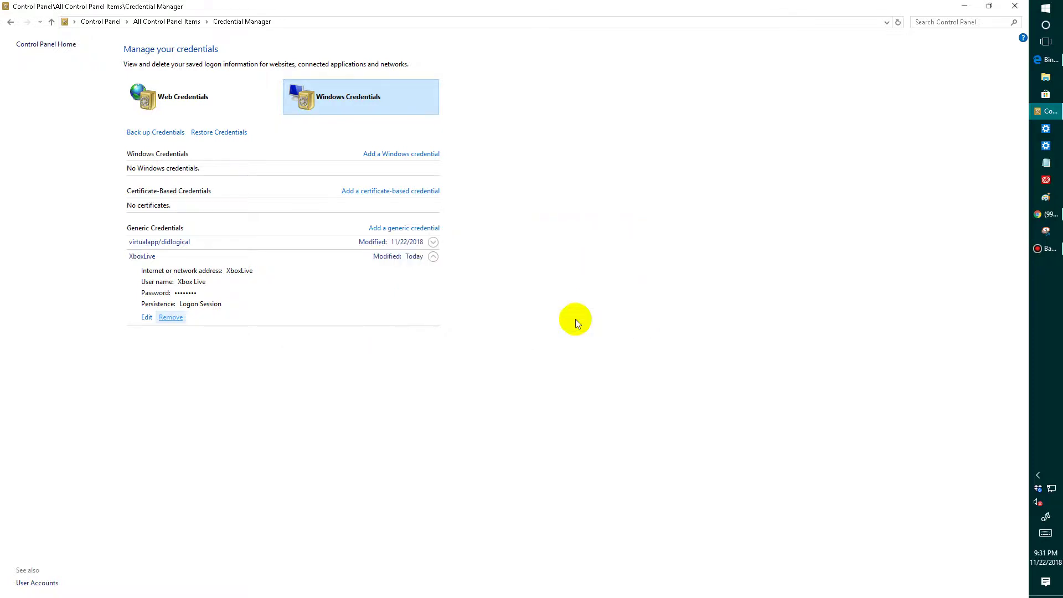
click(434, 244)
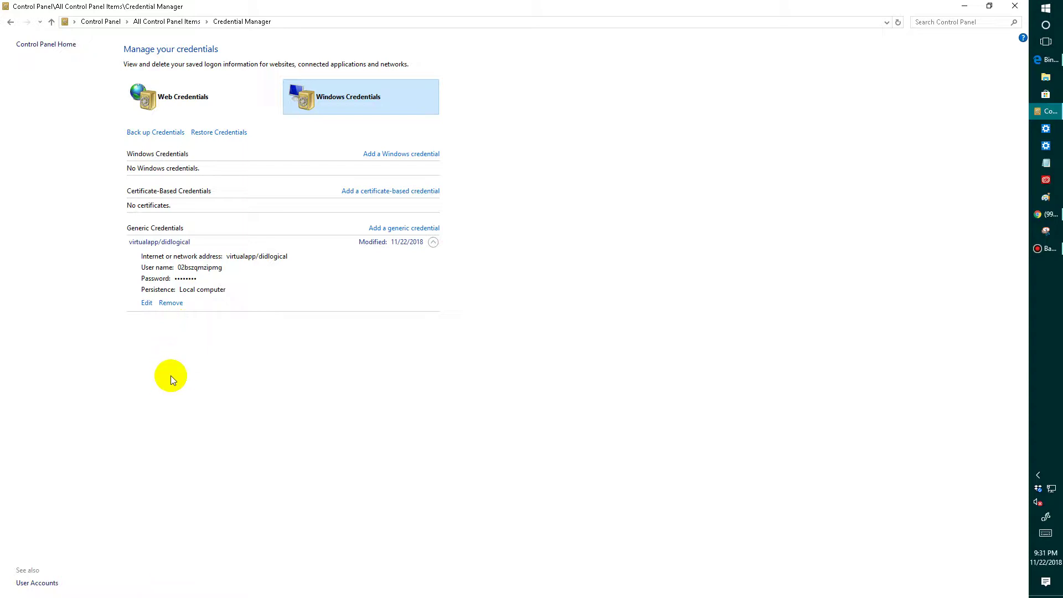
click(1046, 198)
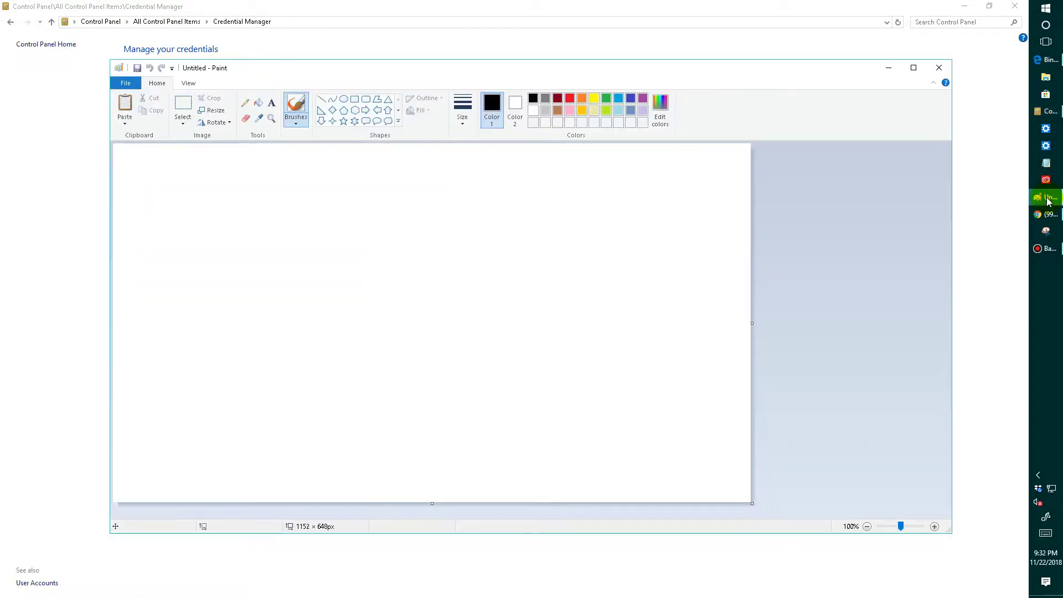
- Paste the Credential Manager screenshot, save it as WindowsCredentialsUserName.png, and close Paint
key(ctrl+v)
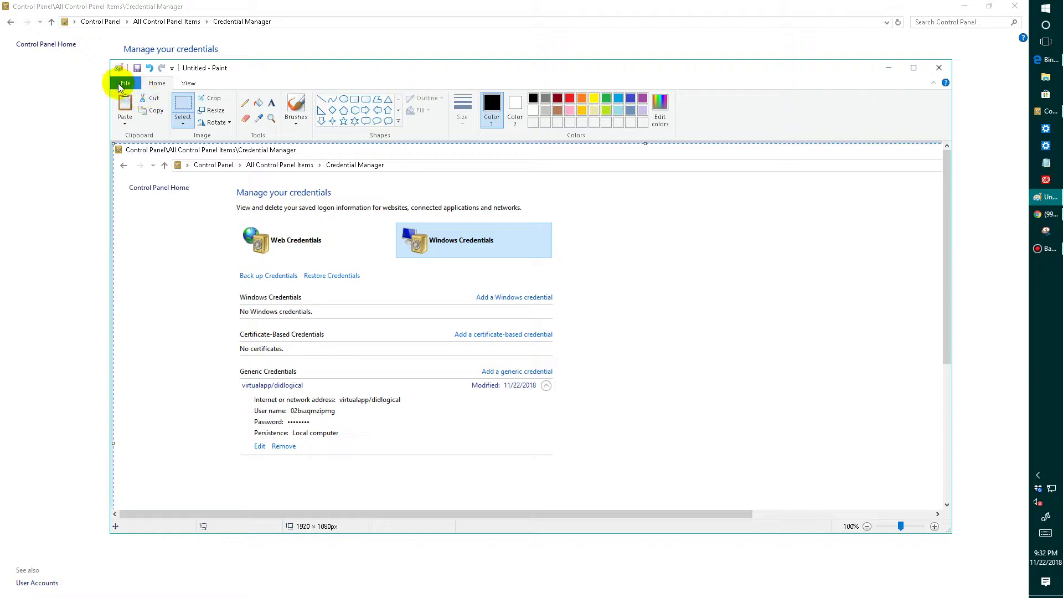
click(121, 85)
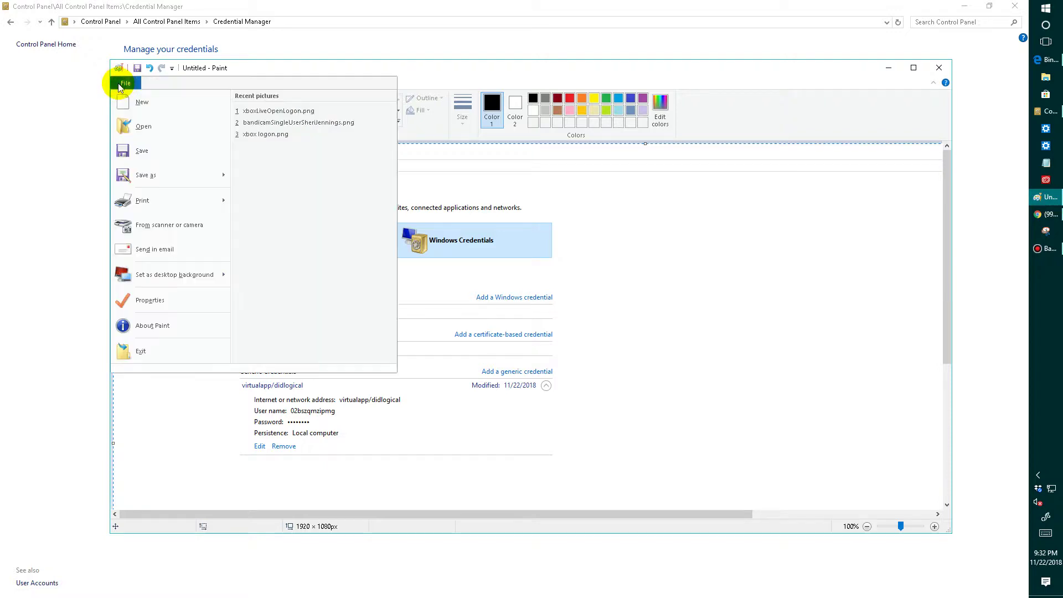
click(135, 170)
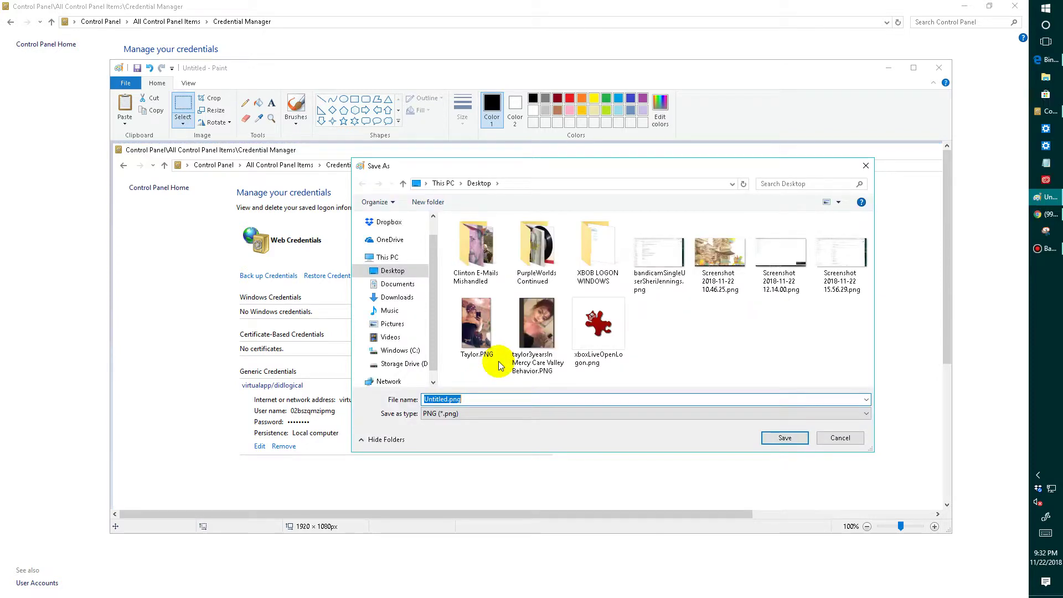
text(Wind)
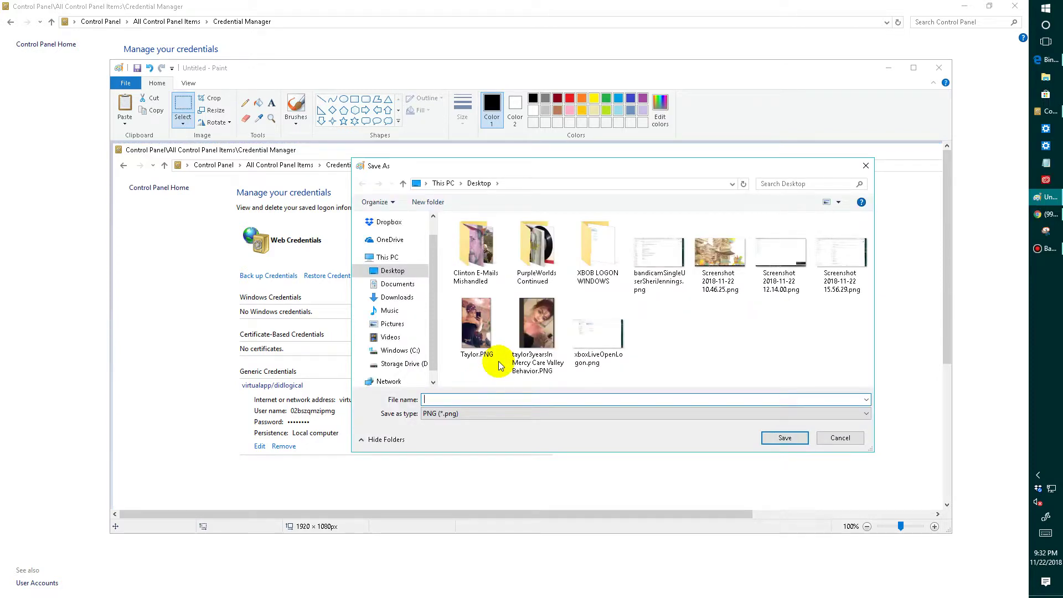
text(ow)
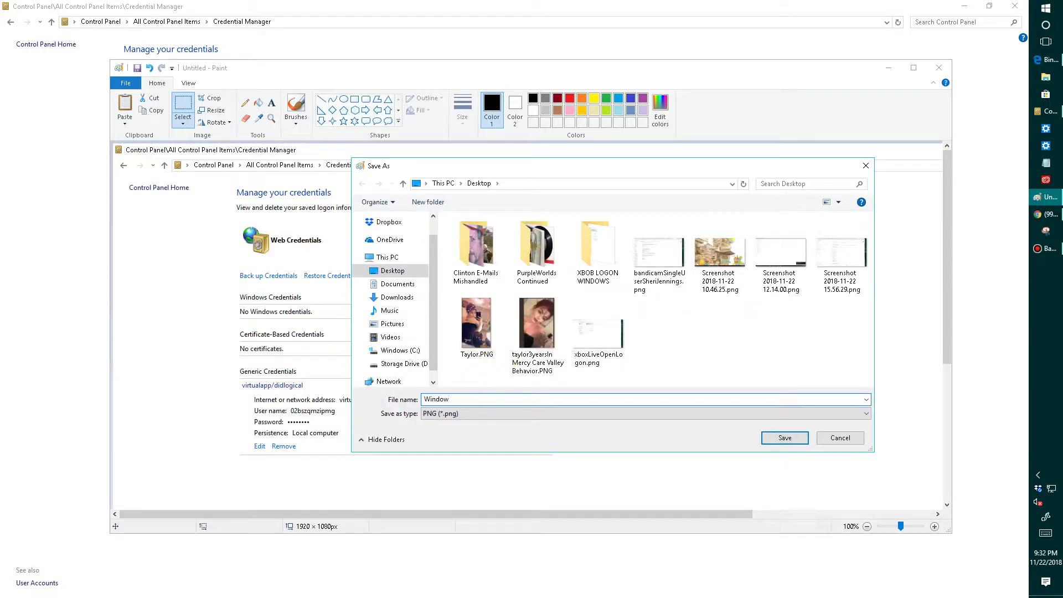
text(sCredenti)
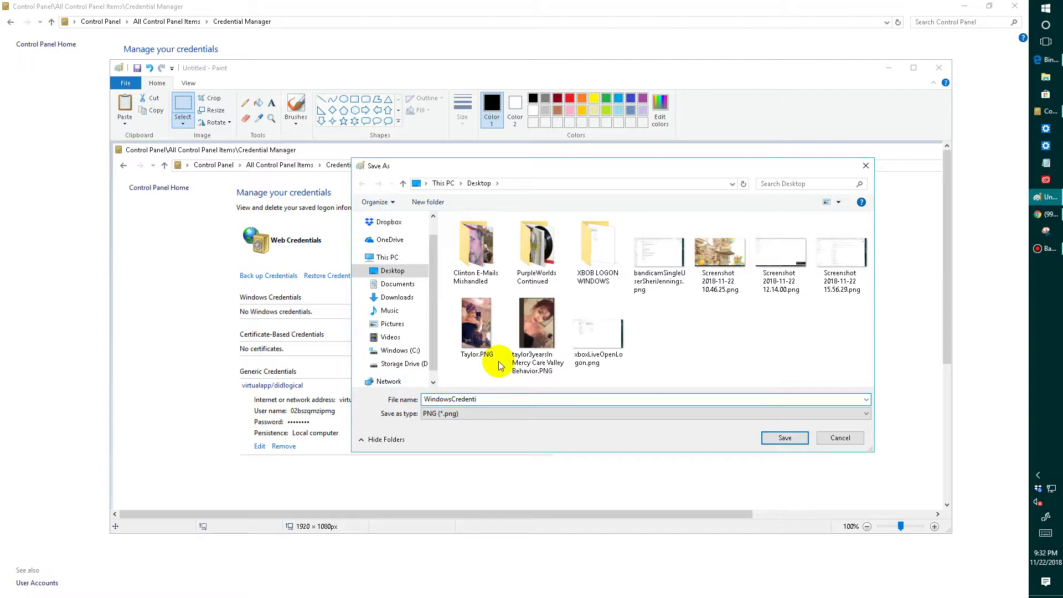
text(als)
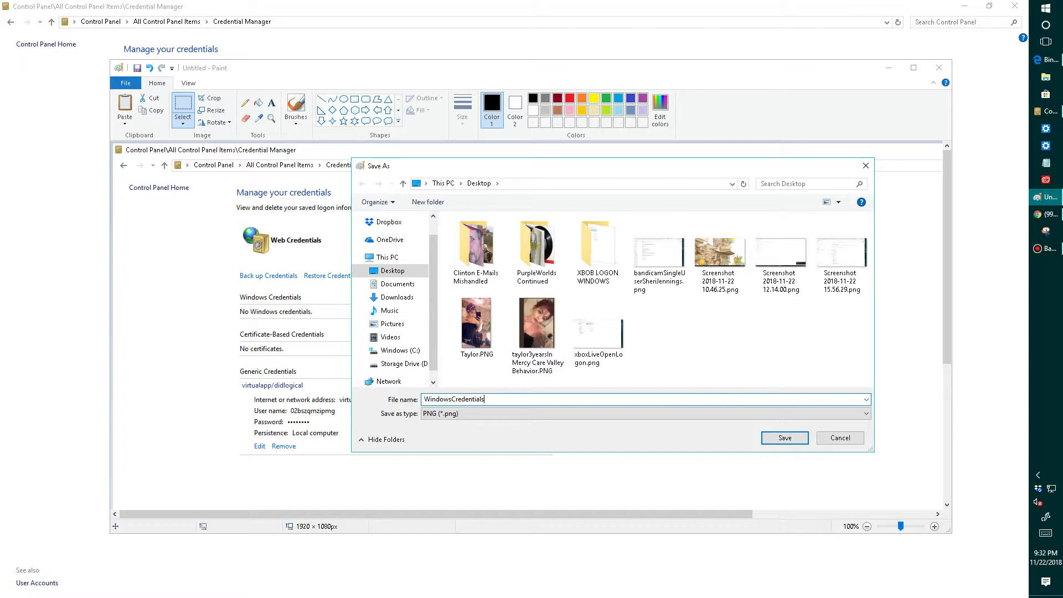
text(UserName)
click(784, 437)
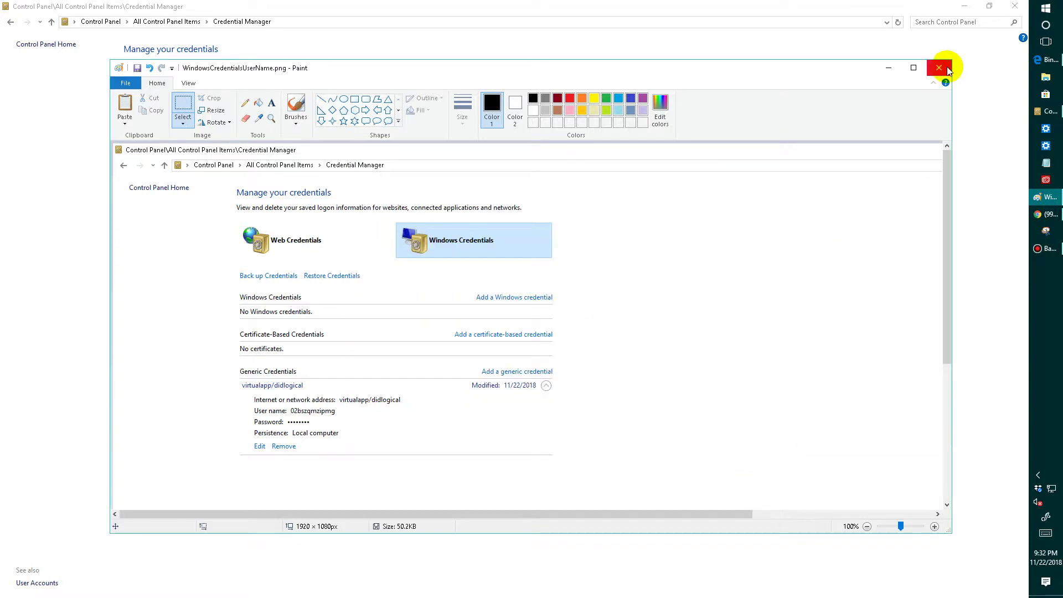
click(947, 68)
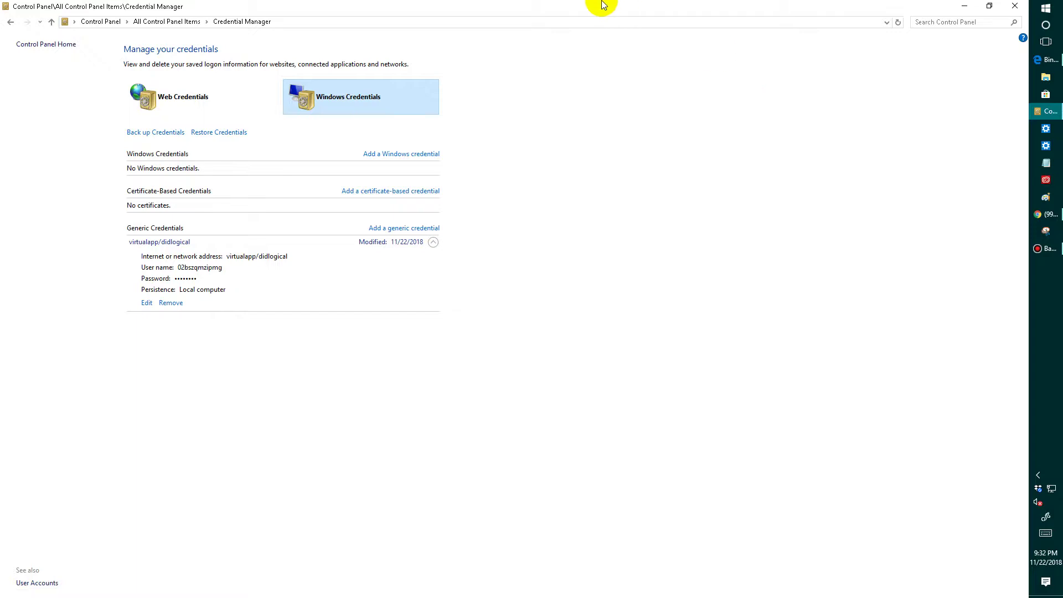
- Pause the screen recording and bring up the Bandicam main window from the tray
mouse_move(598, 5)
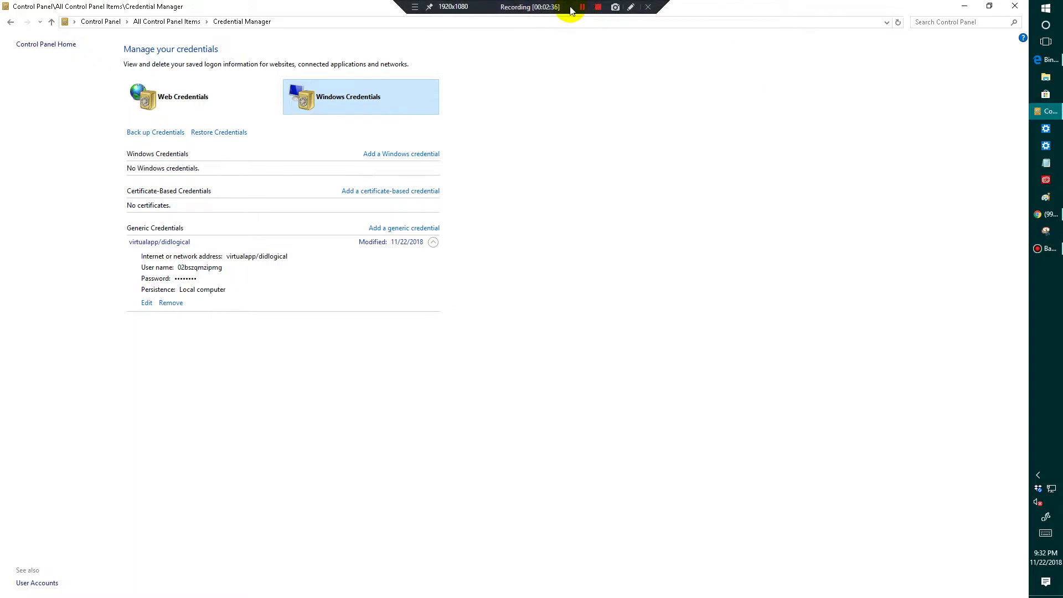
click(583, 7)
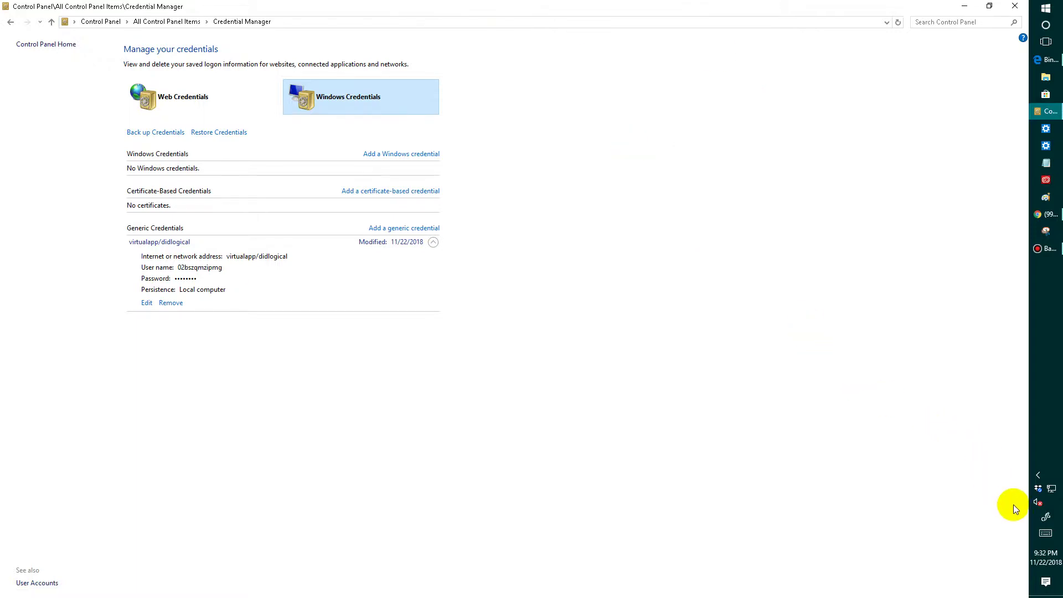
click(1038, 475)
click(1017, 486)
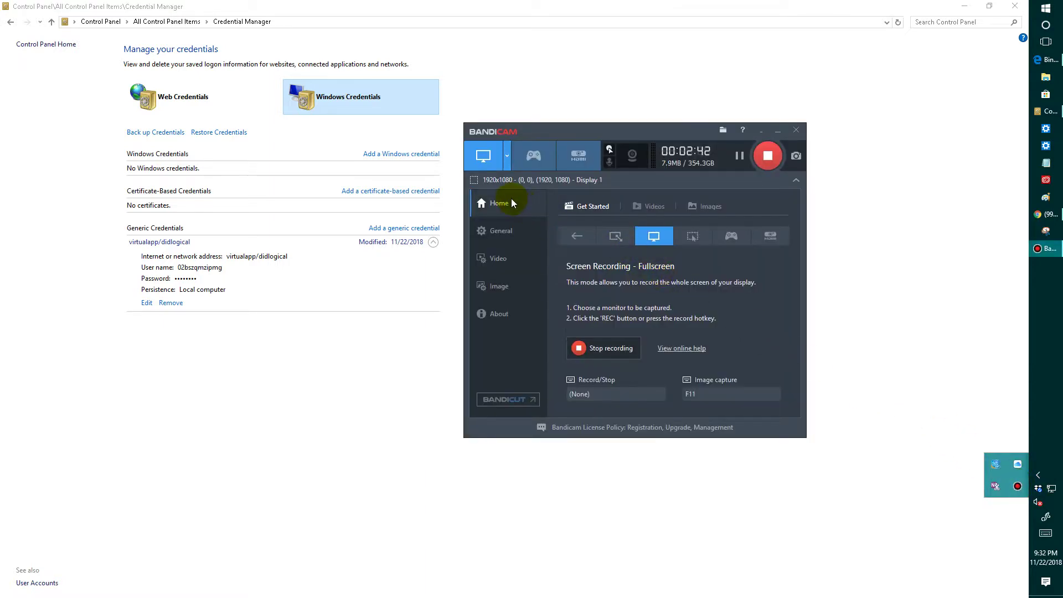
- Review Bandicam's General and Video pages plus the Sound, Mouse and Options settings, keeping them
click(502, 229)
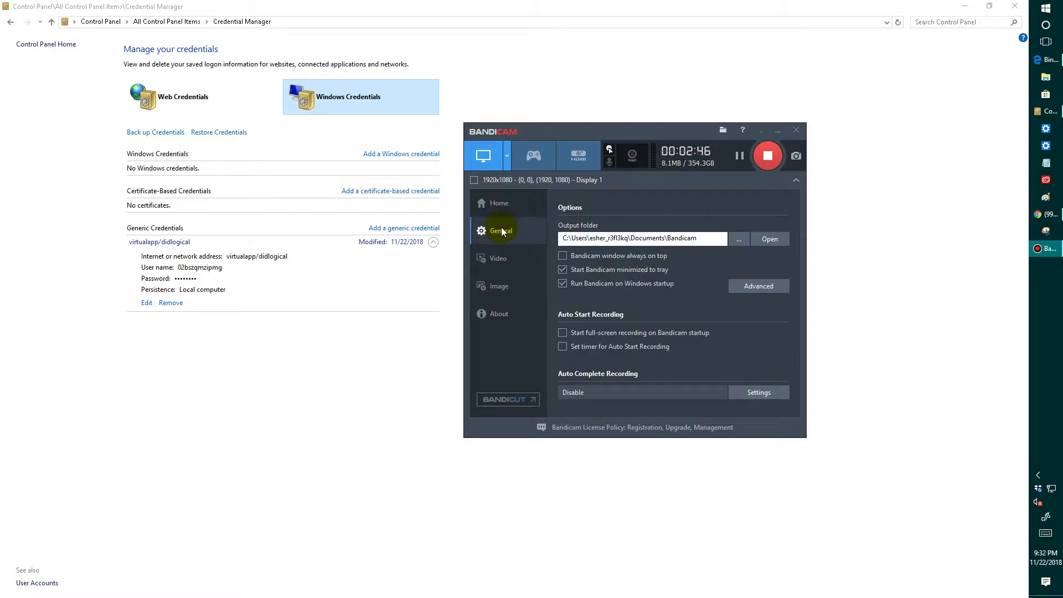
click(497, 261)
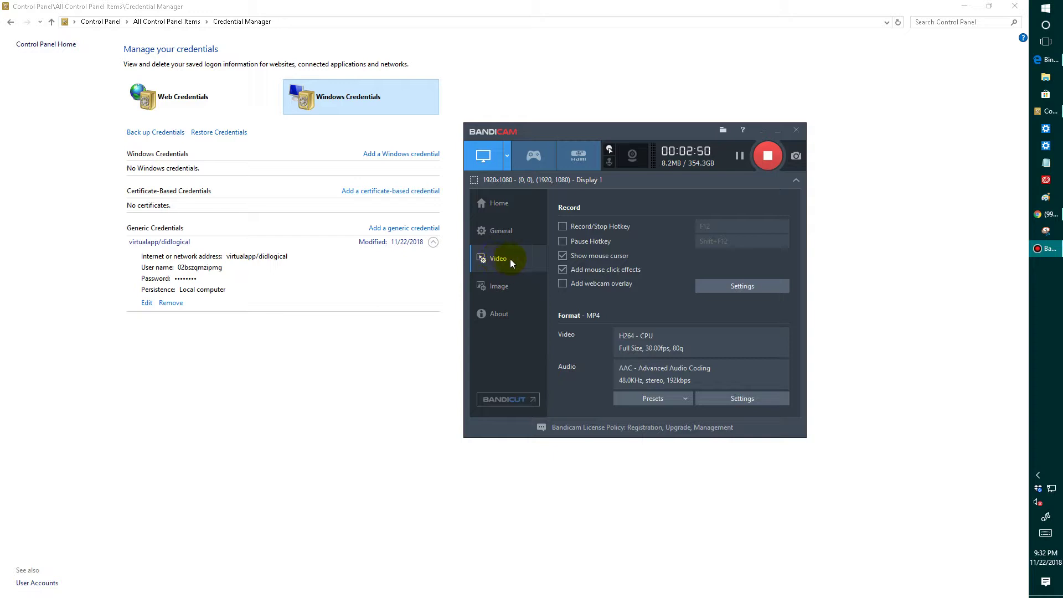
click(719, 289)
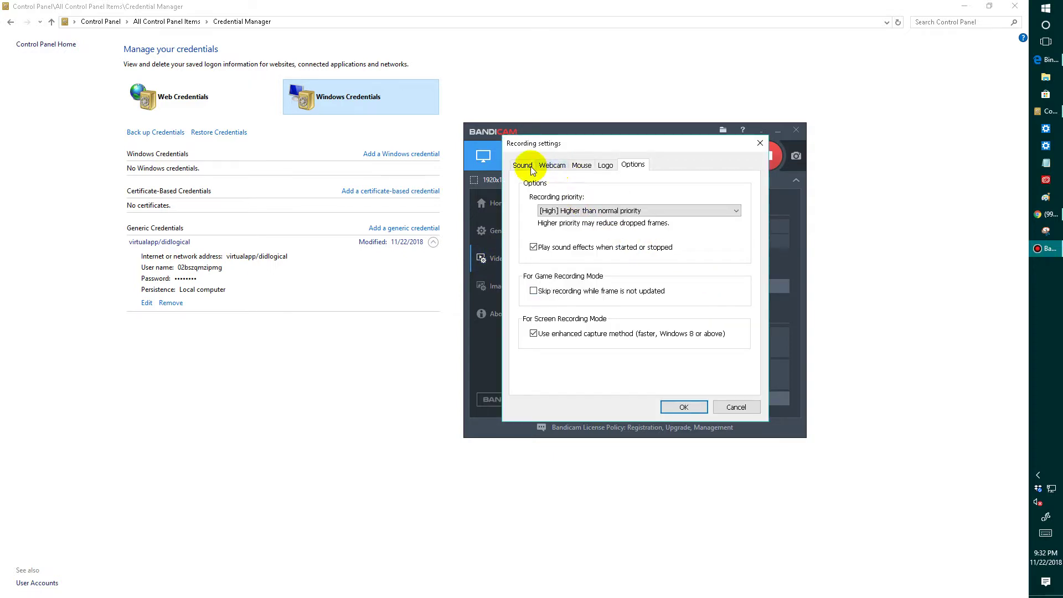
click(522, 165)
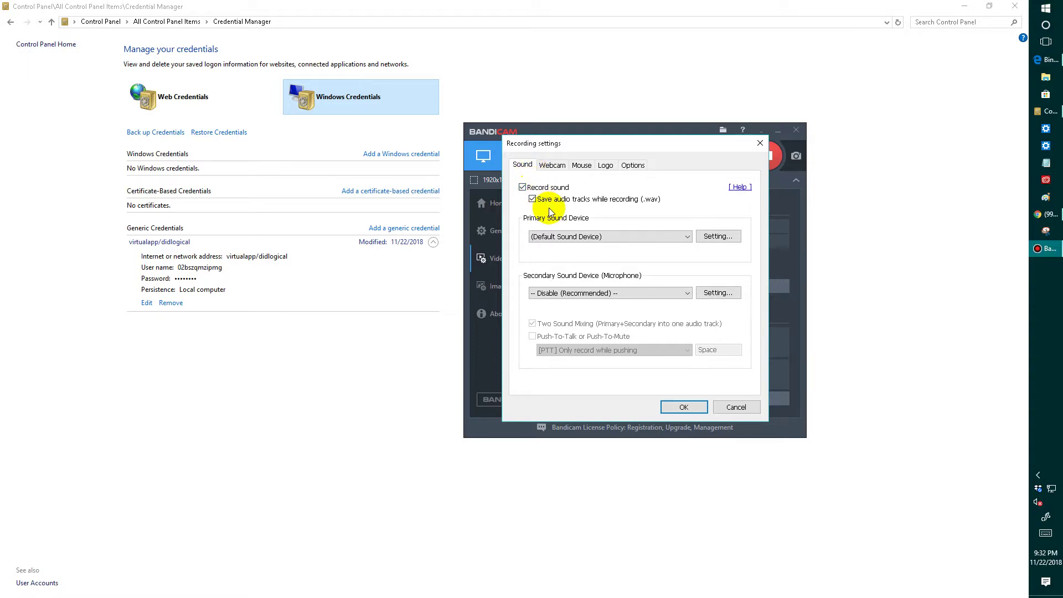
click(581, 166)
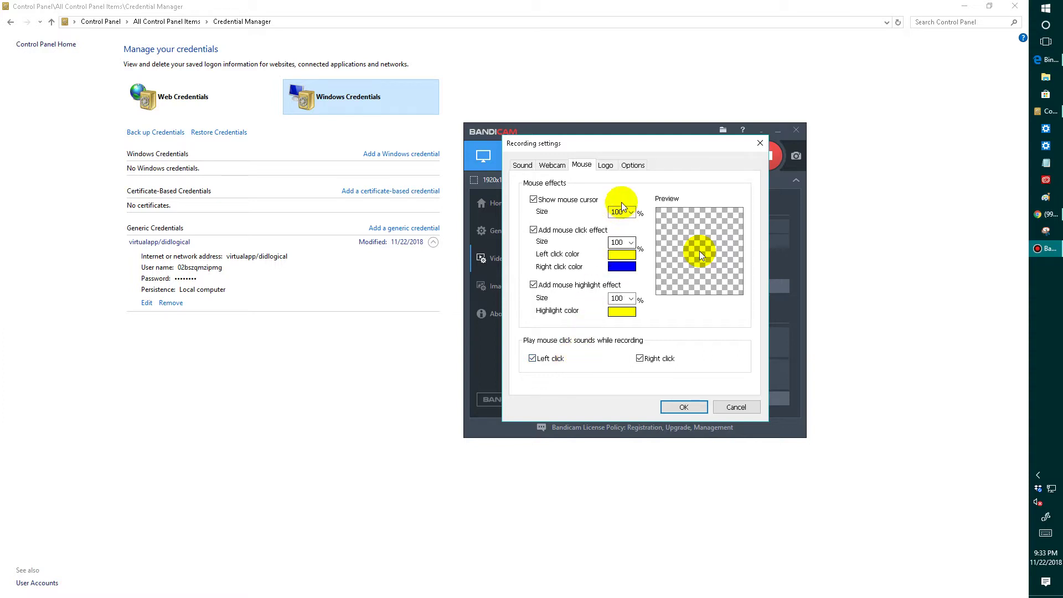
click(625, 167)
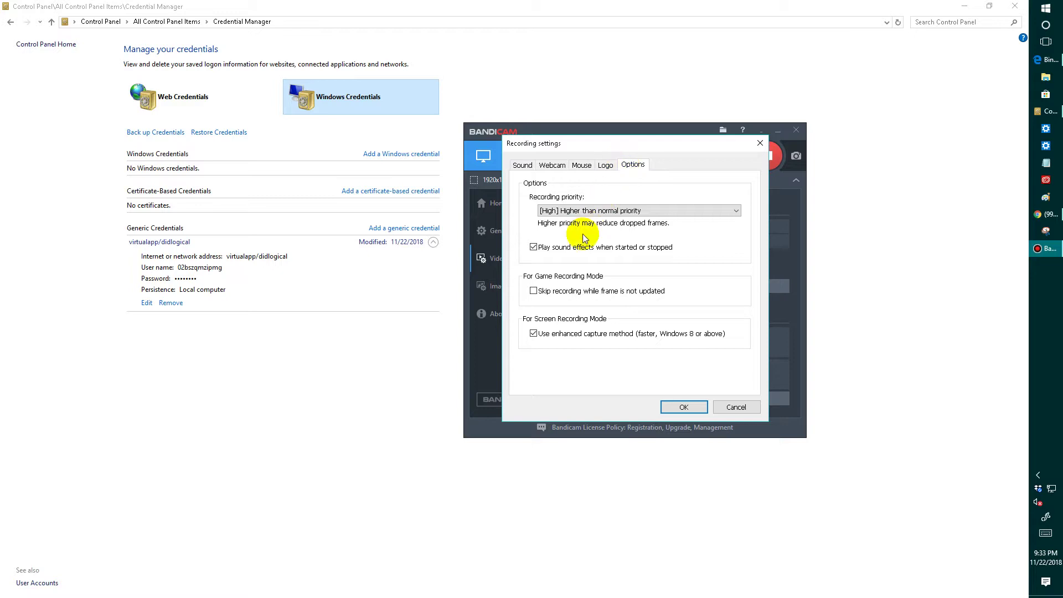
click(683, 407)
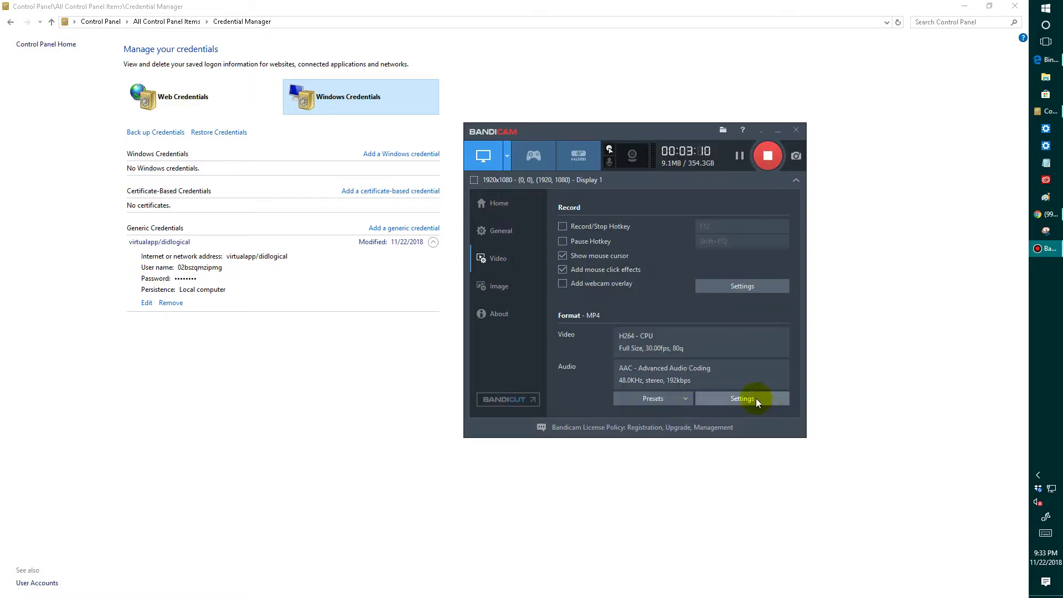
click(756, 400)
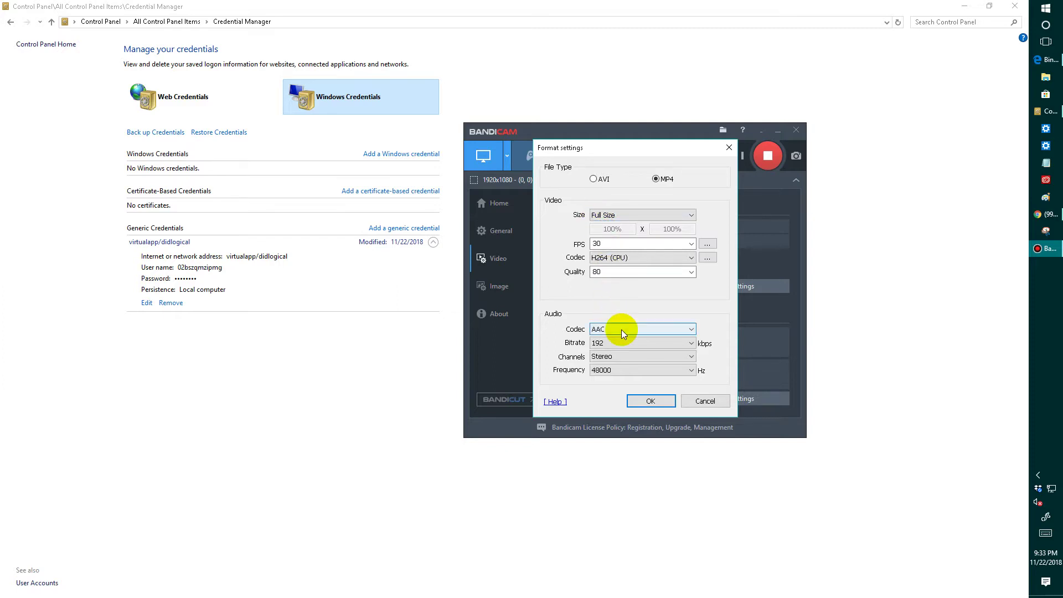
click(649, 403)
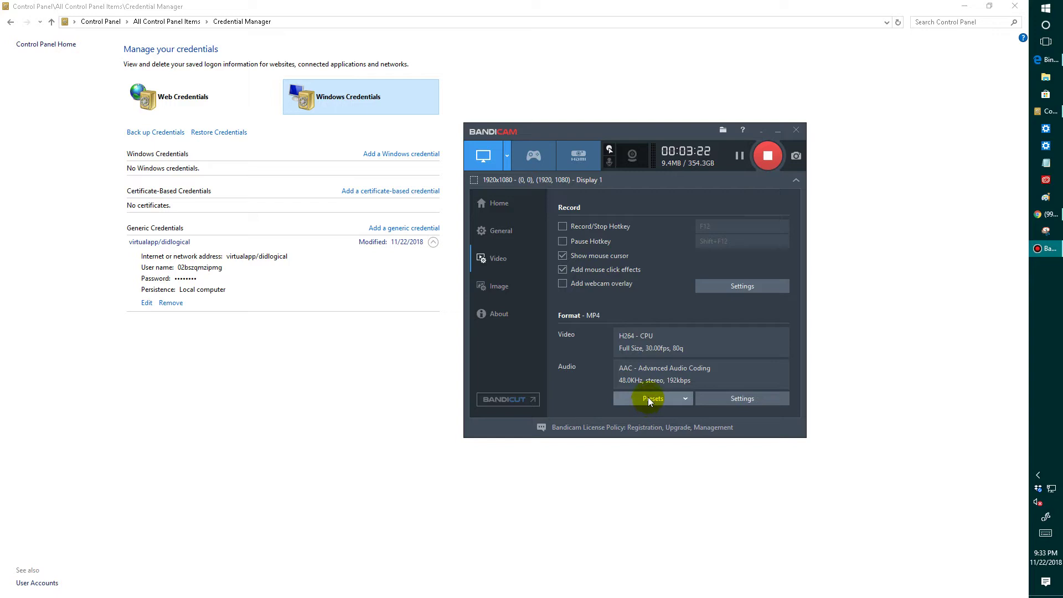